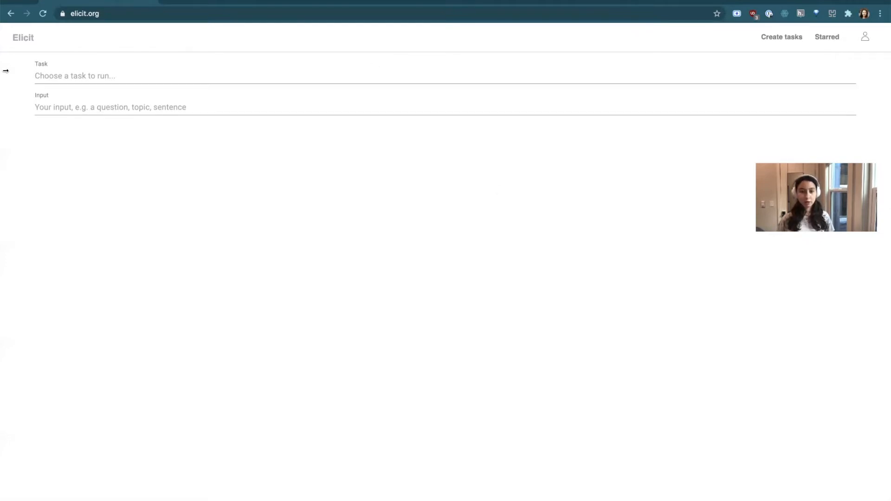
Run the Brainstorm research questions task on "is scientific research becoming less productive".
click(76, 73)
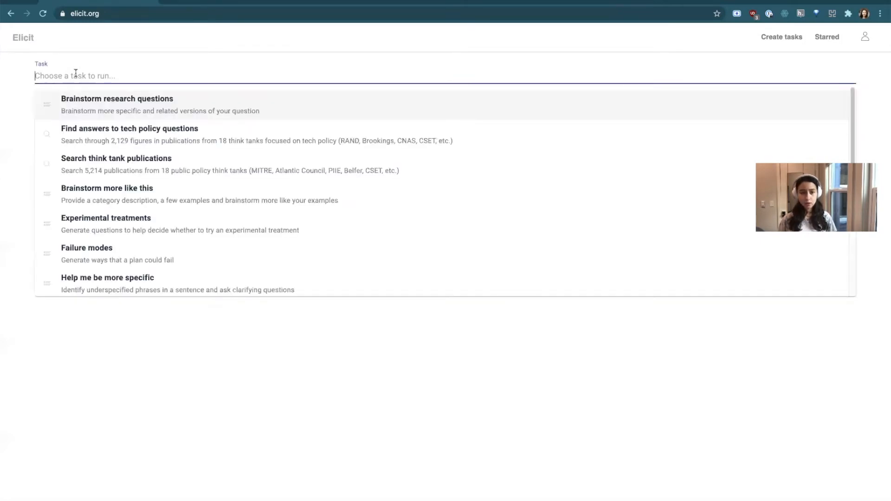
click(77, 111)
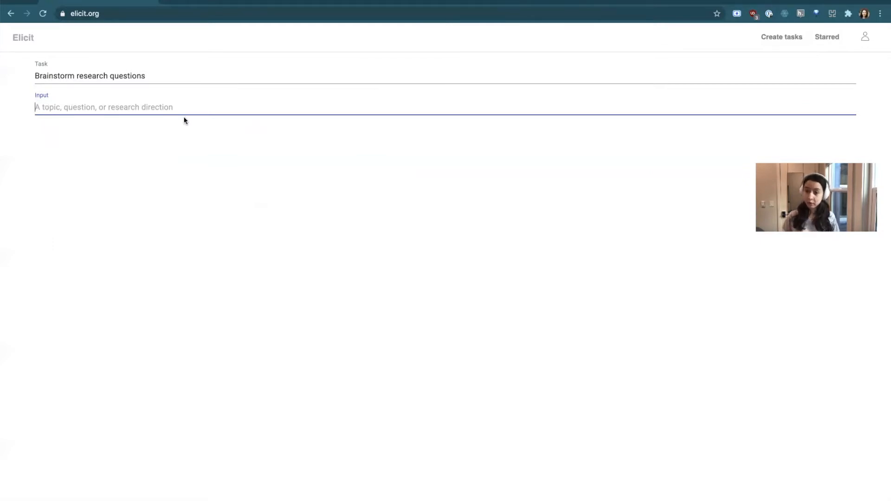
text(is)
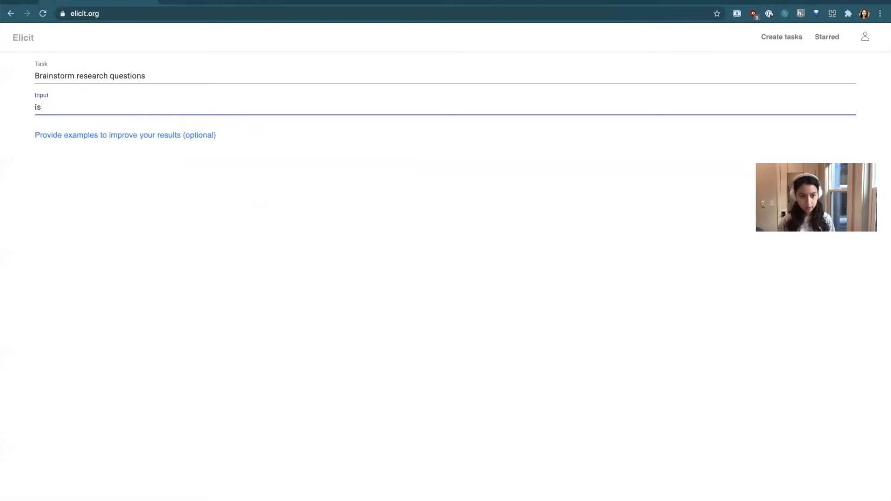
text( scientific research becoming less productive)
key(Return)
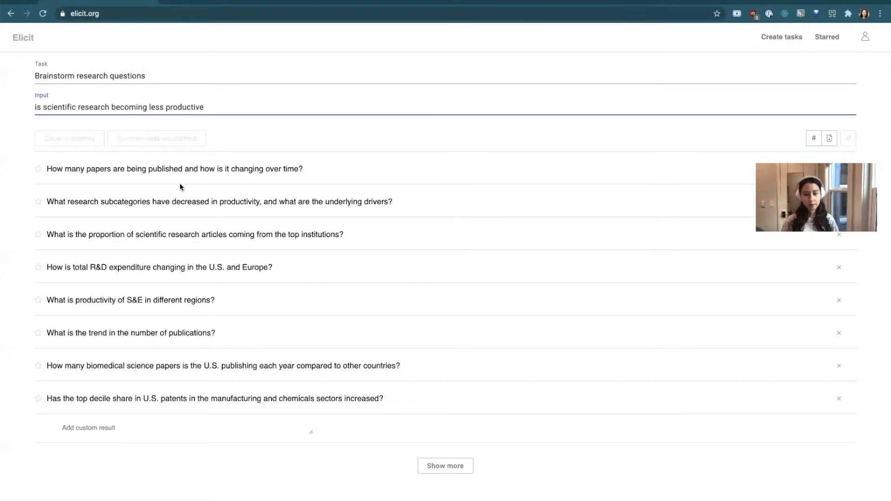
Star the first four suggested questions, from the number of papers published through total R&D expenditure in the U.S. and Europe.
click(38, 170)
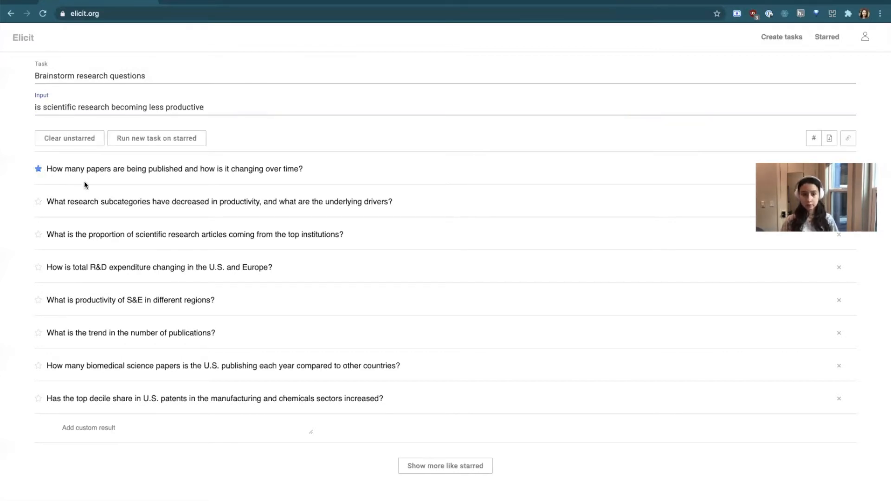
drag(152, 204, 97, 203)
click(97, 202)
click(38, 202)
click(38, 234)
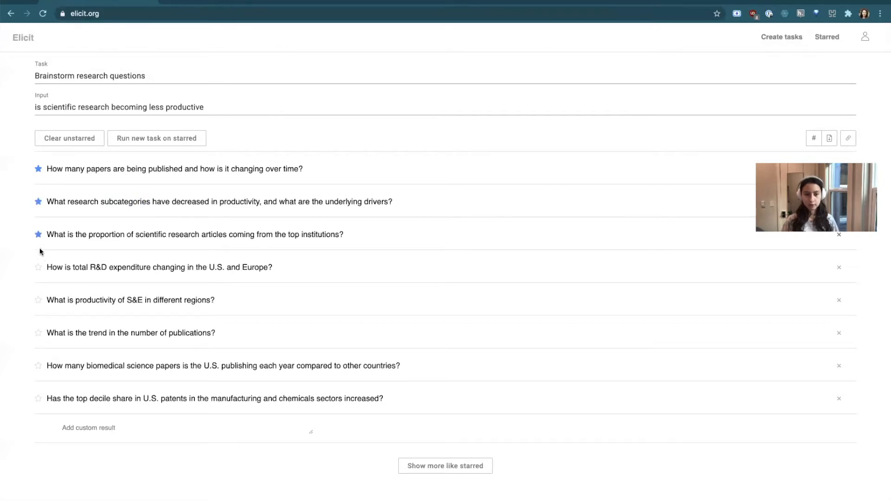
click(40, 270)
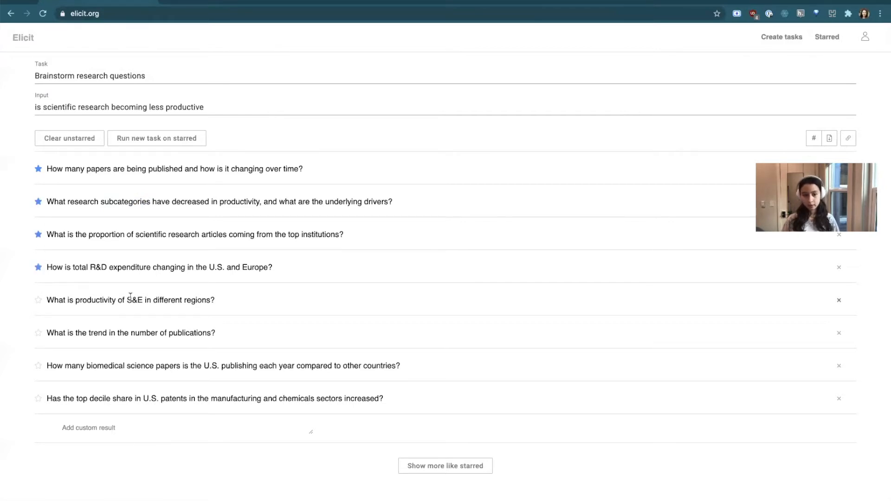
Clear the unstarred questions, generate more like the starred ones, and look through the new suggestions.
click(71, 145)
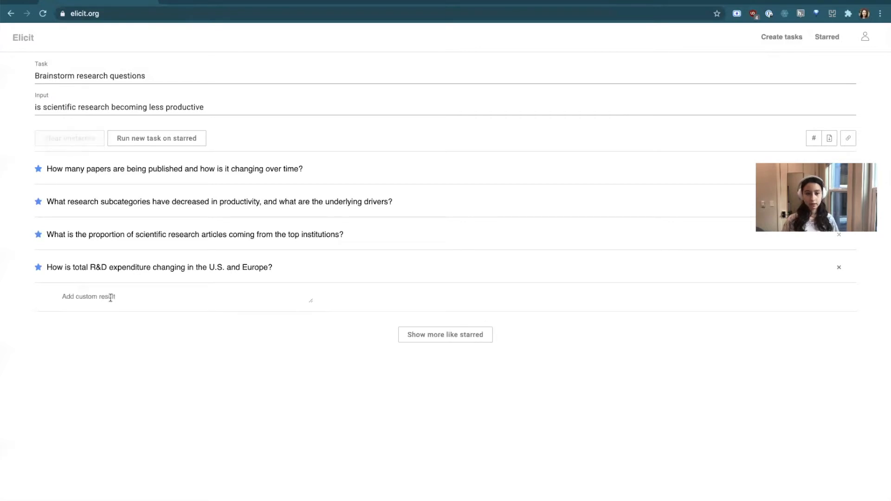
click(427, 341)
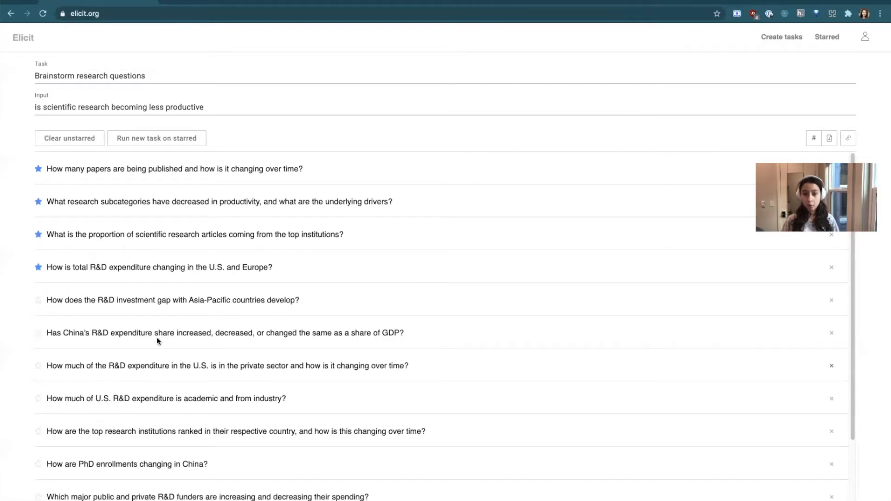
scroll(128, 328, down, 1)
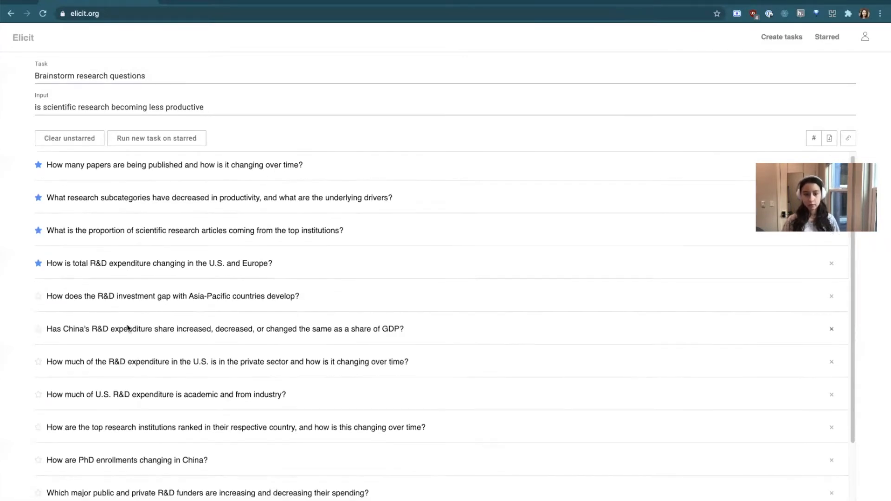
scroll(128, 329, down, 3)
click(91, 448)
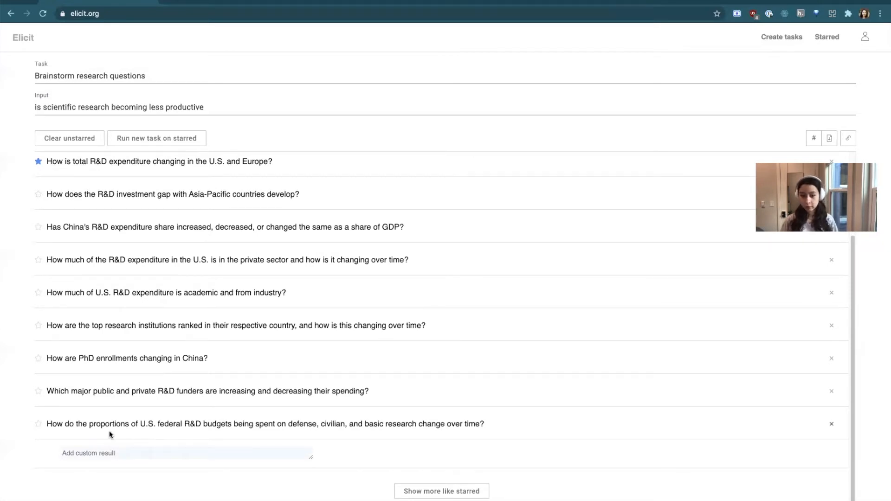
scroll(109, 431, up, 3)
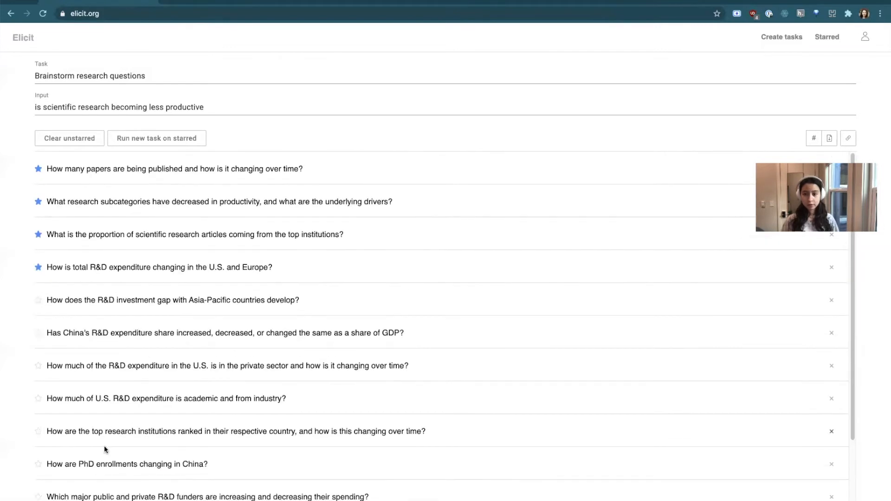
Copy the link to the starred results, and view the Starred page in a new tab before returning to the task.
click(848, 142)
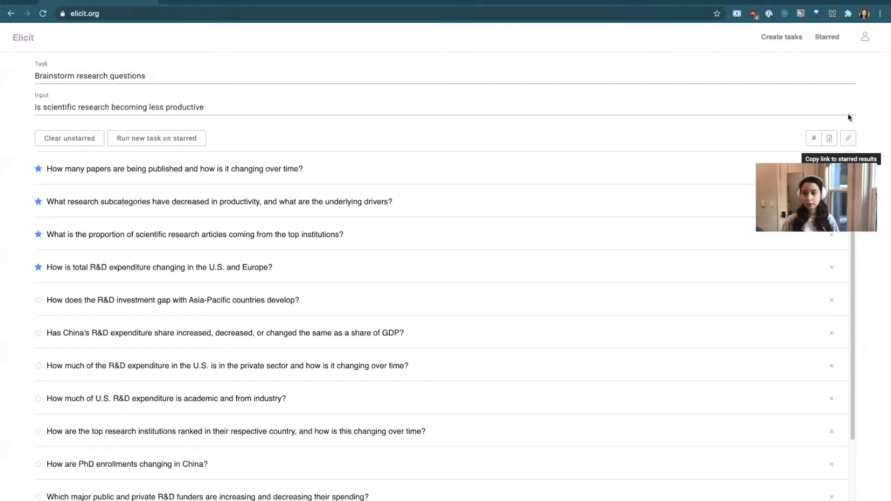
right_click(820, 34)
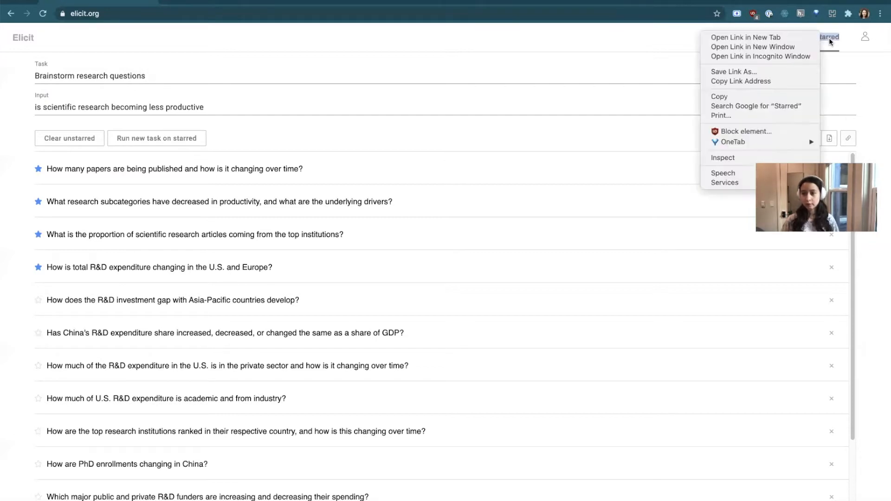
click(797, 37)
click(184, 6)
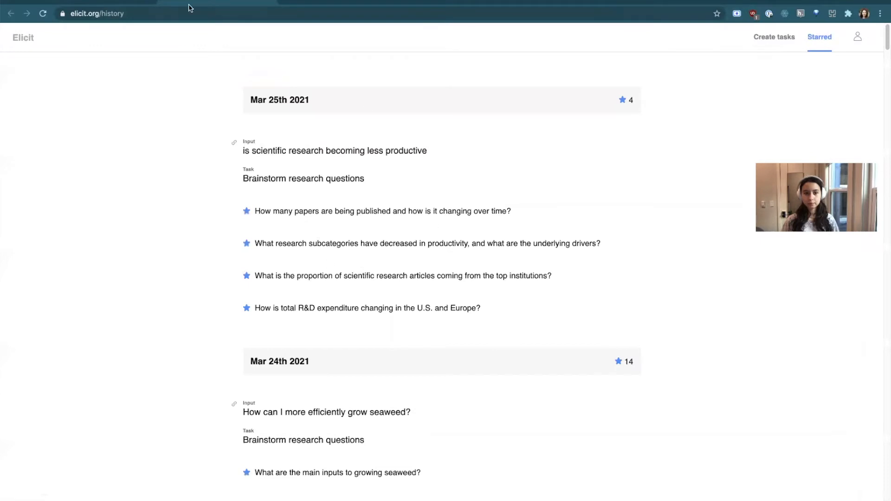
click(116, 3)
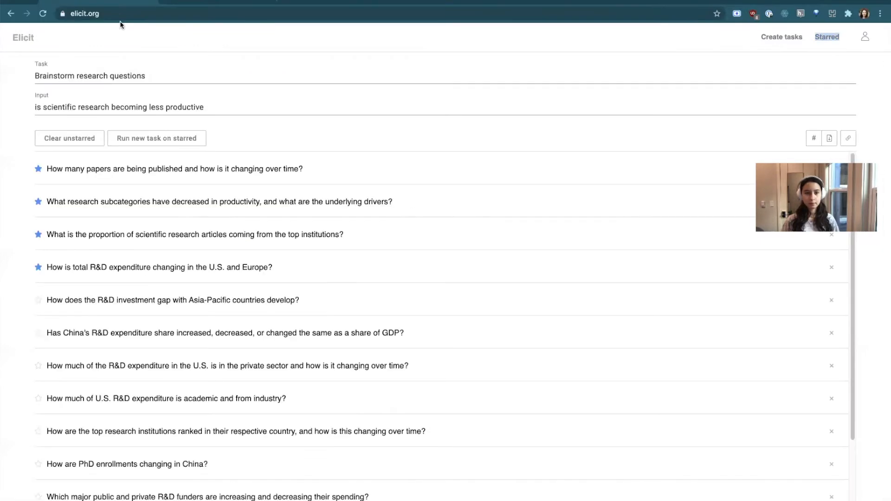
Switch the task to Find answers to tech policy questions and run it on the same input.
click(133, 75)
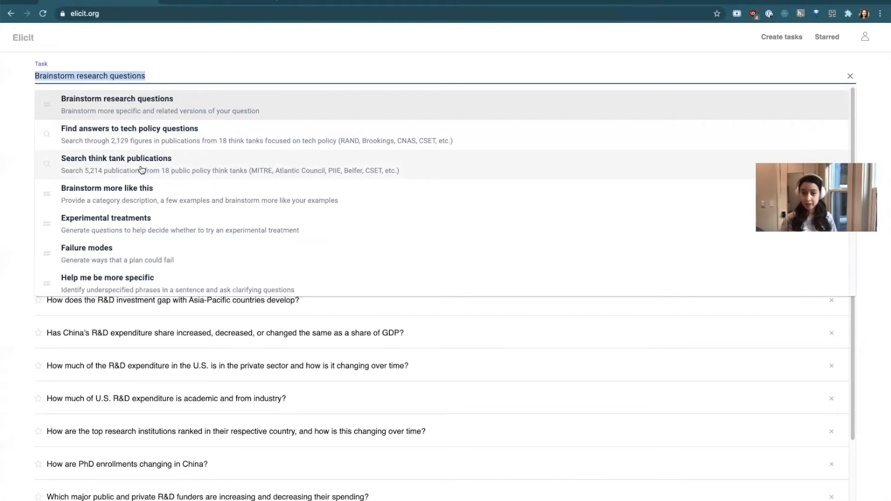
click(160, 134)
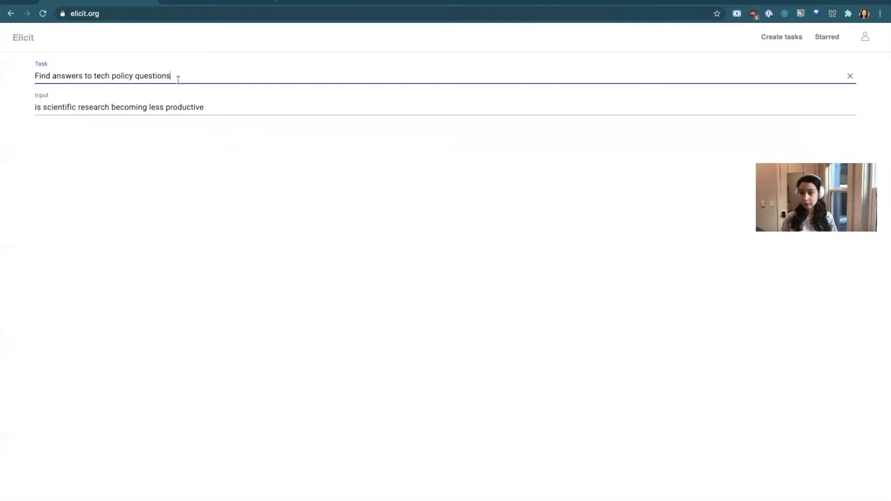
click(207, 110)
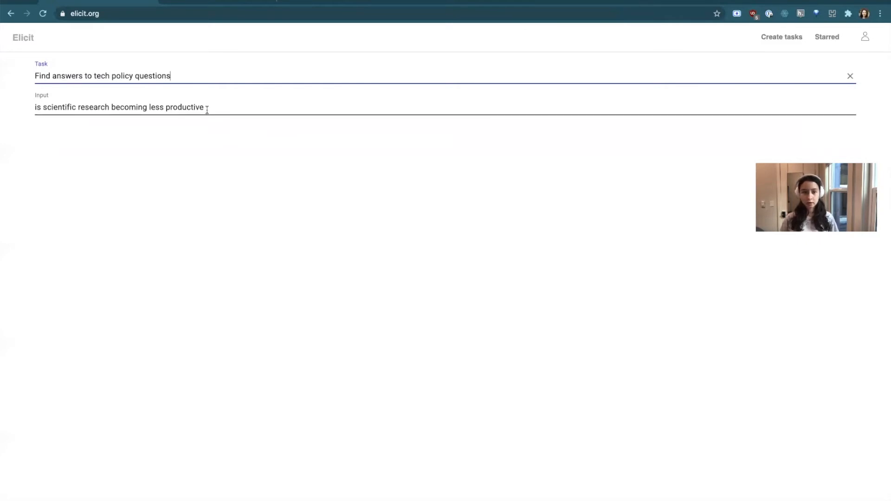
key(Return)
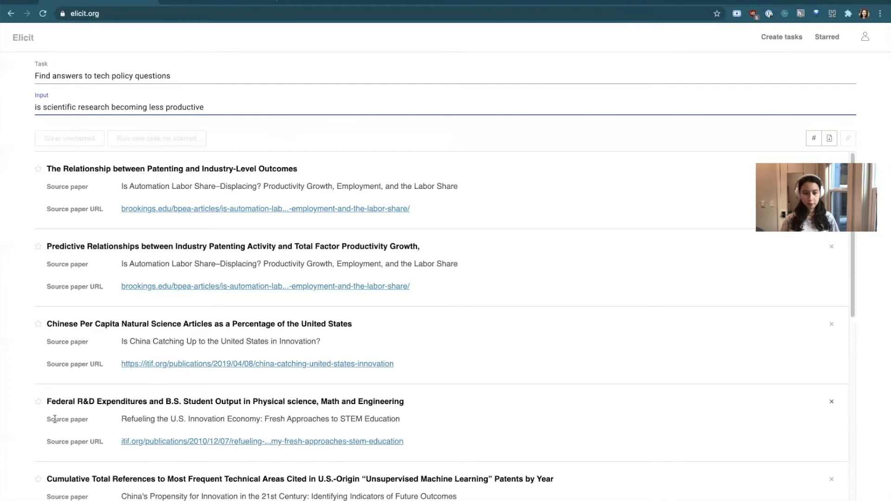
Open the source page of the Federal R&D Expenditures and B.S. Student Output result in a new tab, and view its report PDF.
right_click(144, 442)
click(195, 374)
click(306, 4)
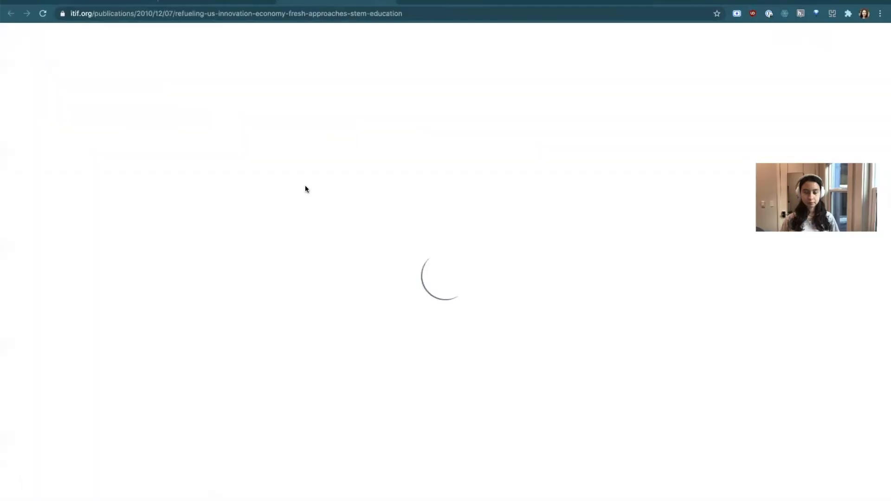
click(222, 238)
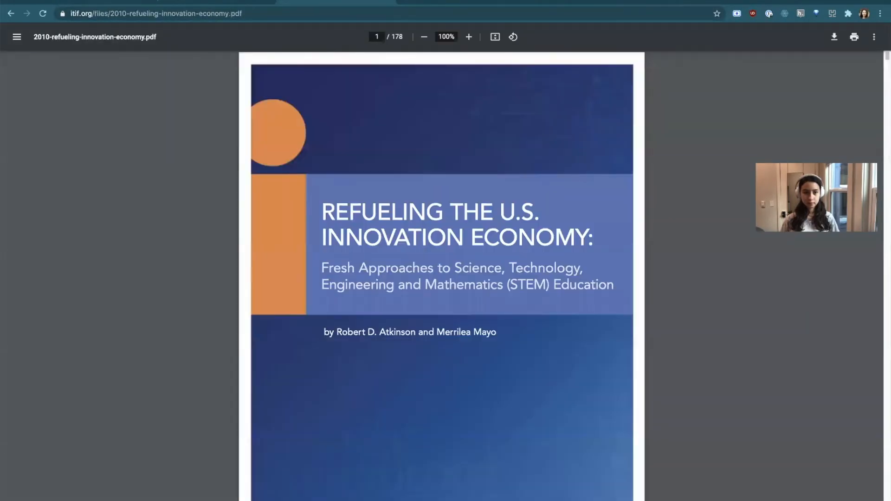
Copy the title of the Federal R&D Expenditures result in Elicit and search for it in the report PDF.
click(99, 2)
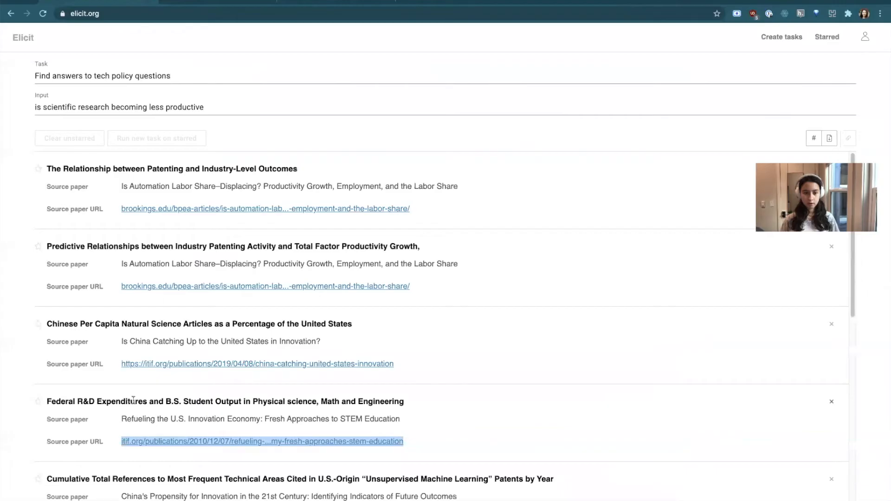
triple_click(133, 401)
key(super+c)
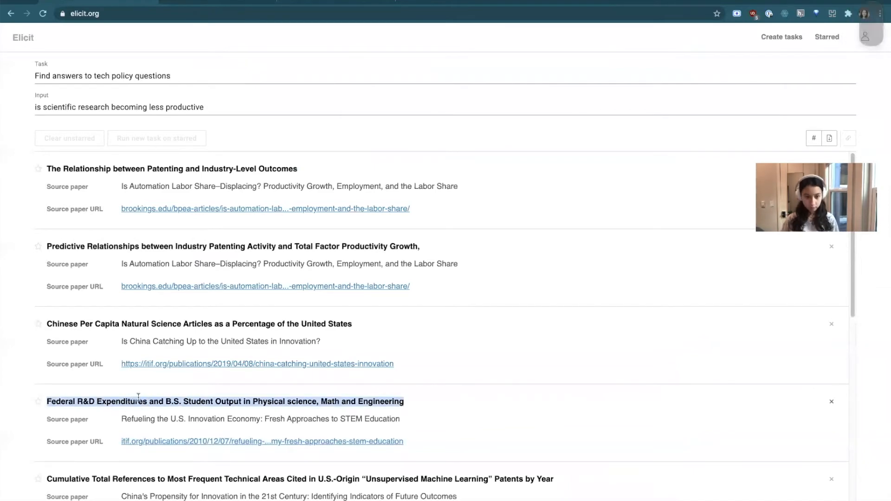
click(337, 1)
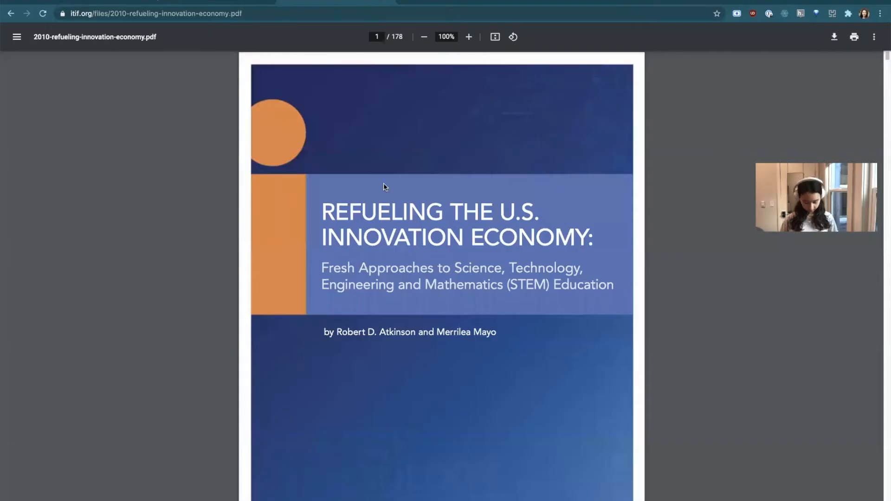
key(super+f)
key(super+v)
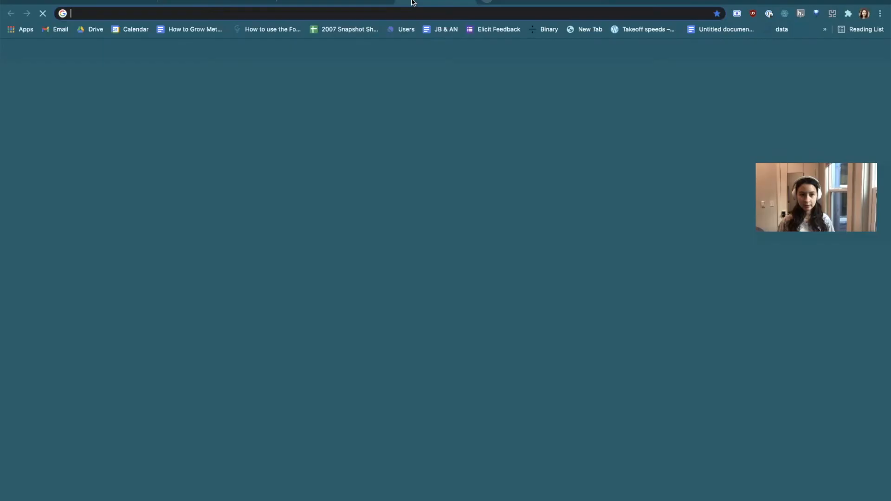
Open alpha.elicit.org in a new tab and choose the Autotag a CSV (alpha) task.
click(411, 3)
text(alpha)
key(Return)
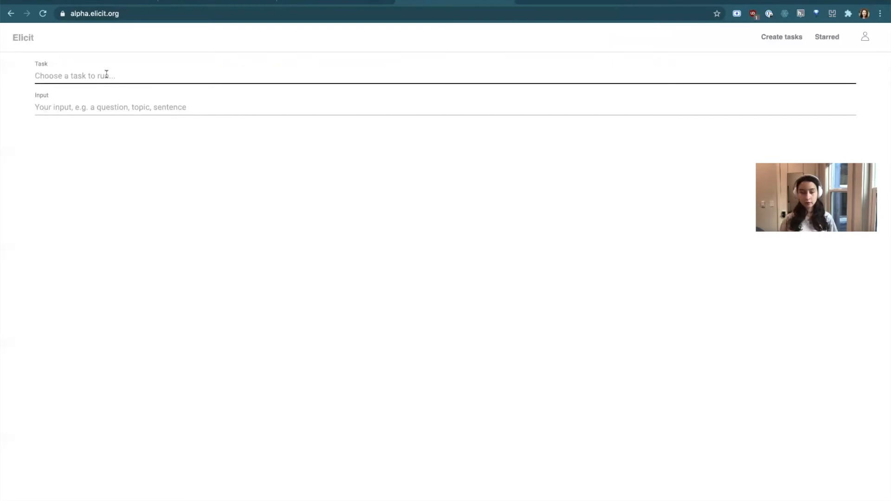
click(146, 76)
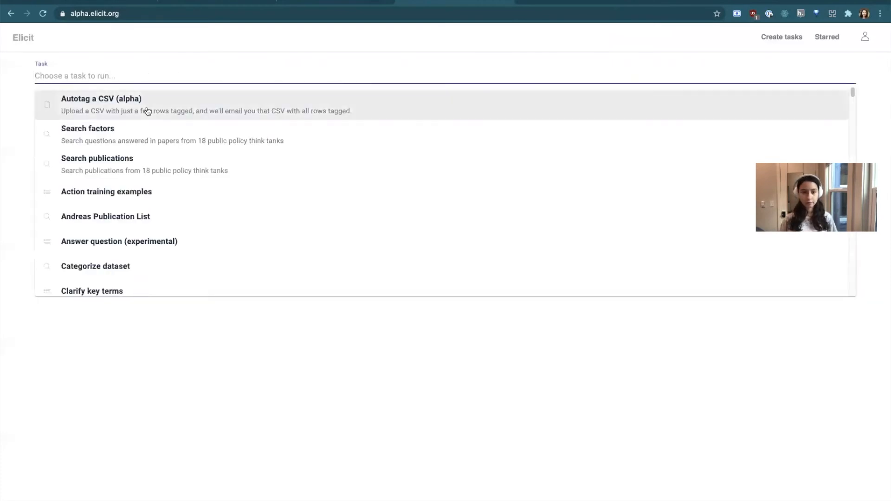
click(147, 111)
Switch to the vc_investments_2 spreadsheet in Numbers and examine the columns of the first data row and the tags in rows 2 to 11.
click(523, 488)
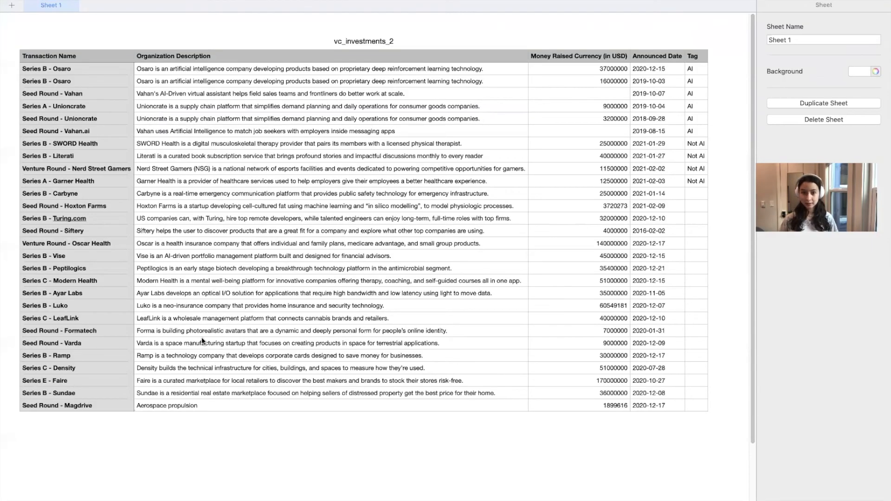
click(68, 69)
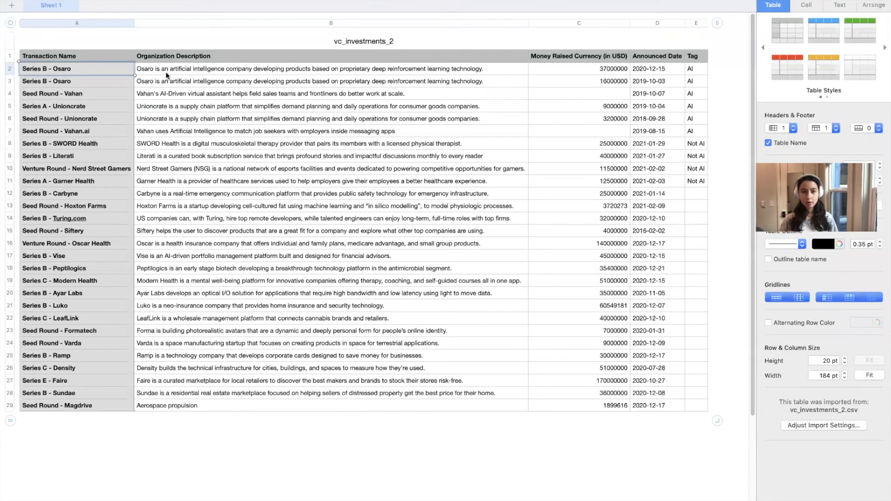
click(166, 71)
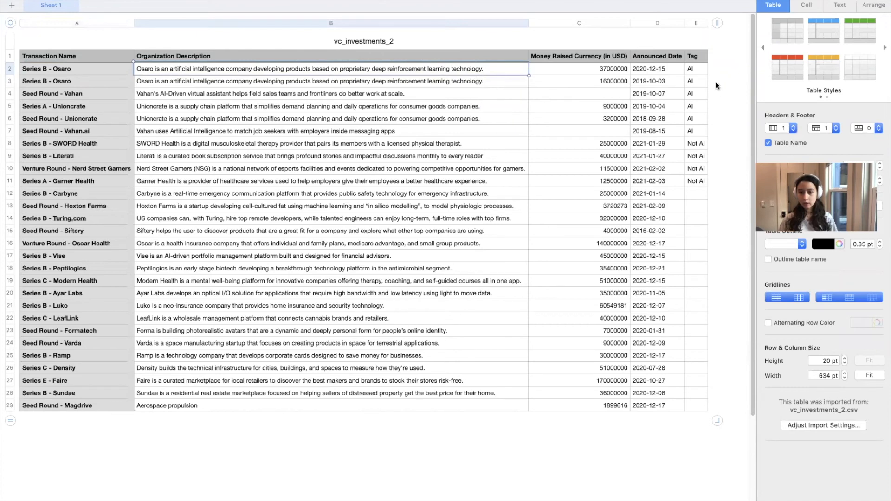
click(597, 73)
click(675, 71)
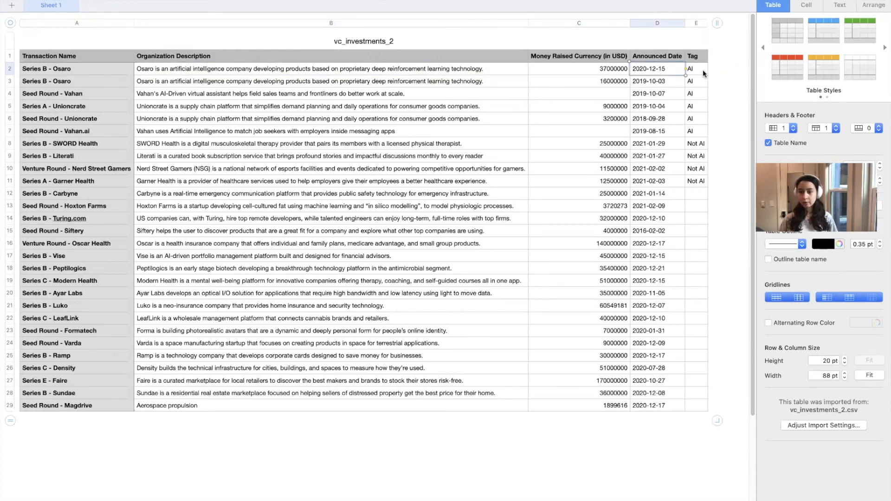
click(701, 74)
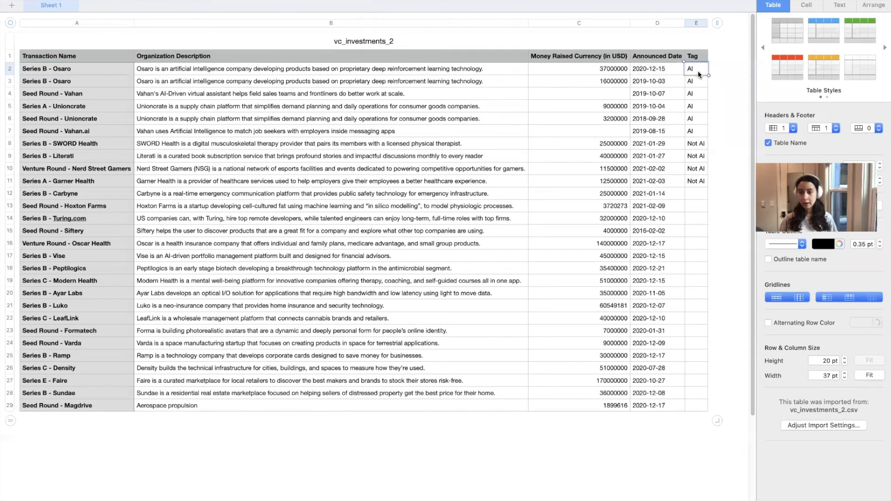
click(696, 145)
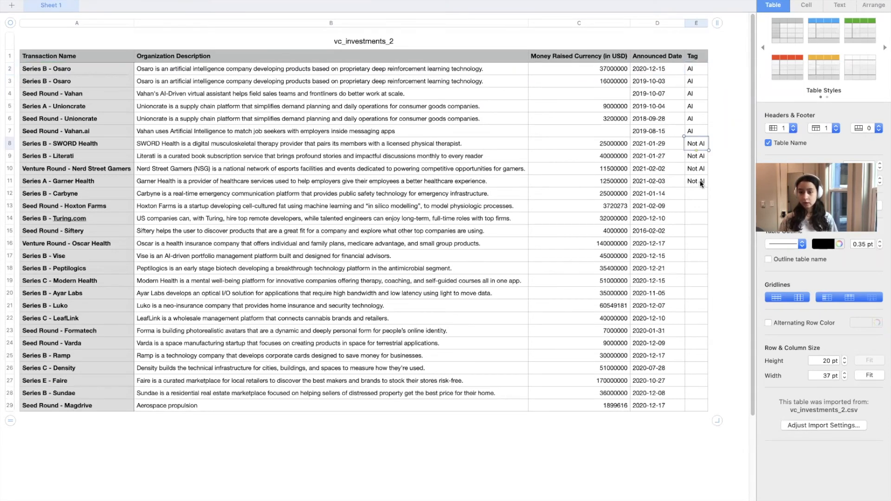
drag(695, 182, 694, 74)
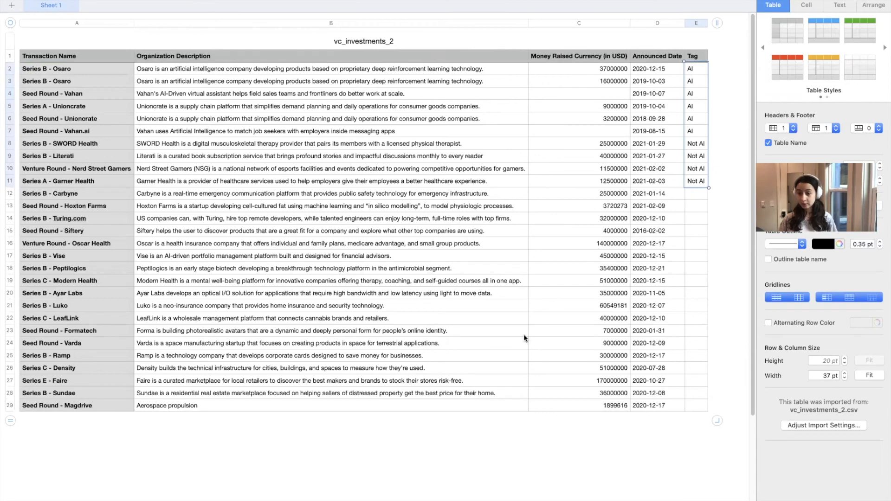
Switch to Elicit in Chrome and choose vc_investments_2.csv as the file to autotag, searching this Mac for "vc".
mouse_move(362, 495)
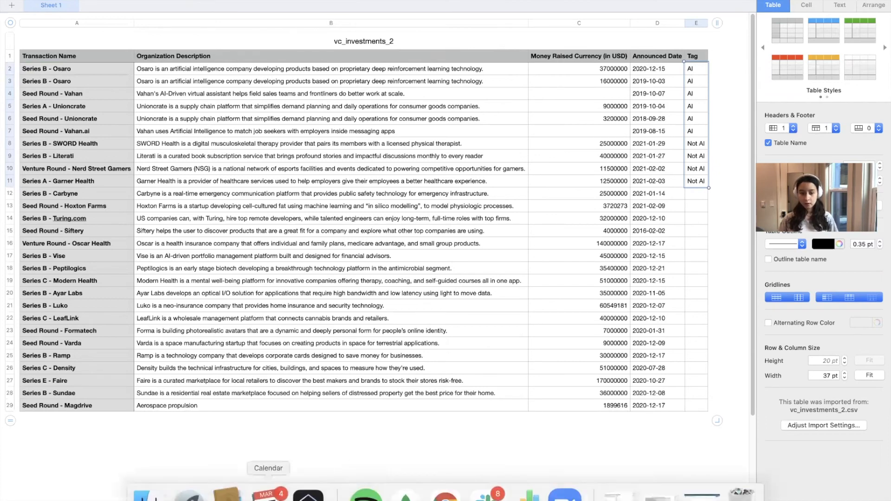
click(444, 495)
click(825, 106)
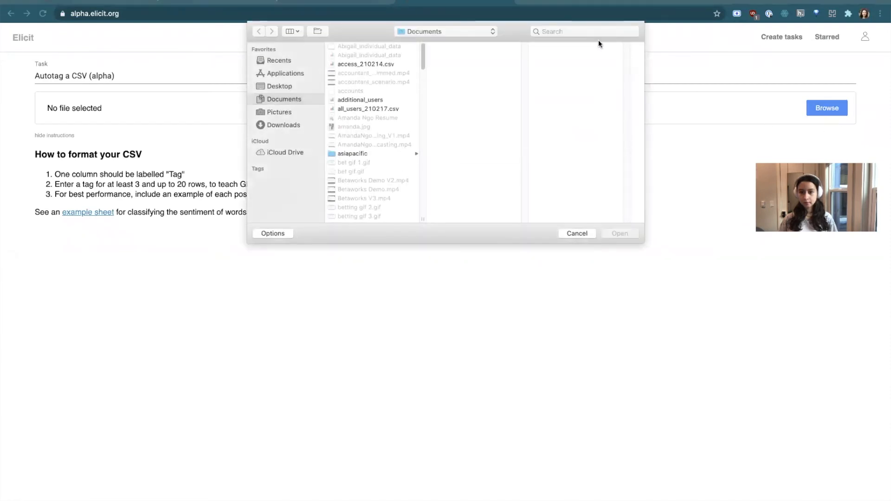
click(570, 30)
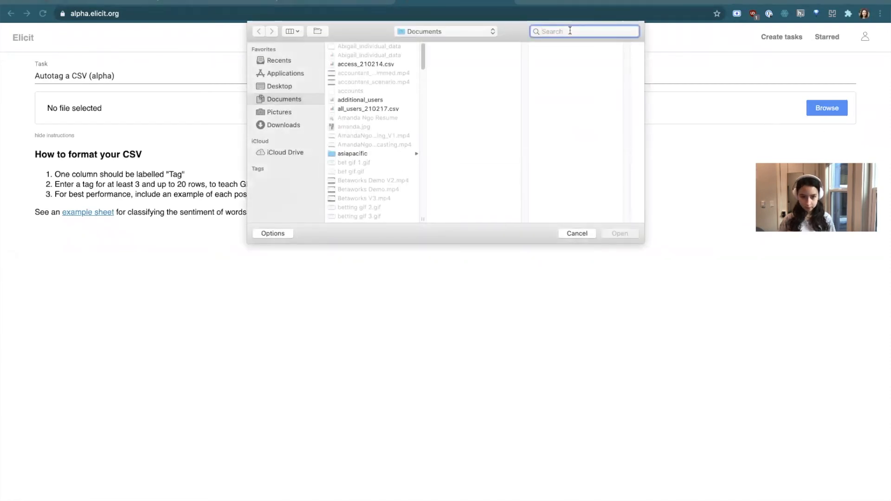
text(vc)
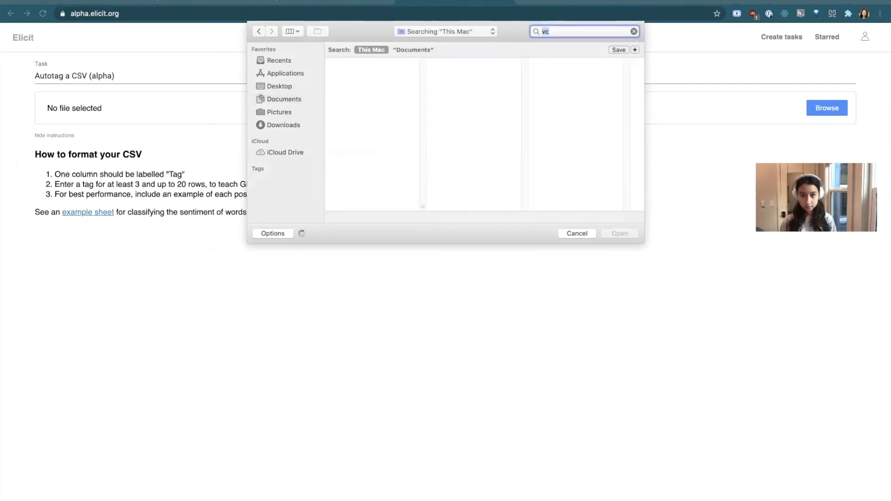
click(356, 74)
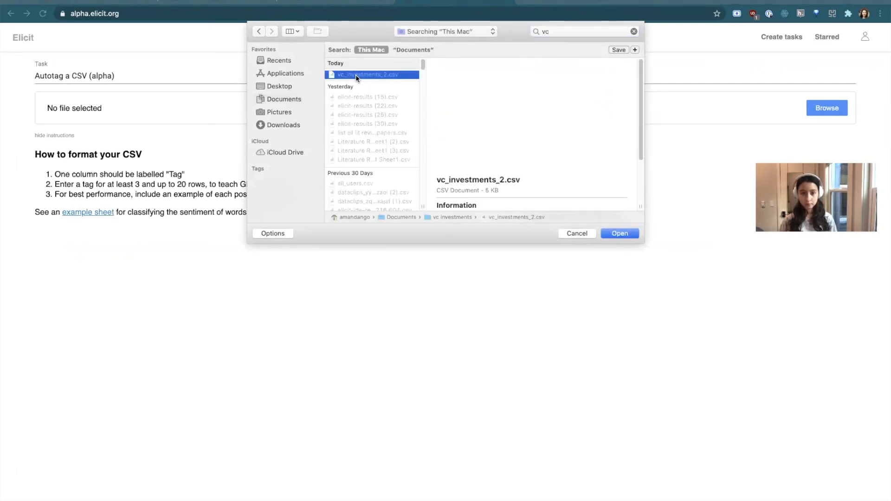
key(Return)
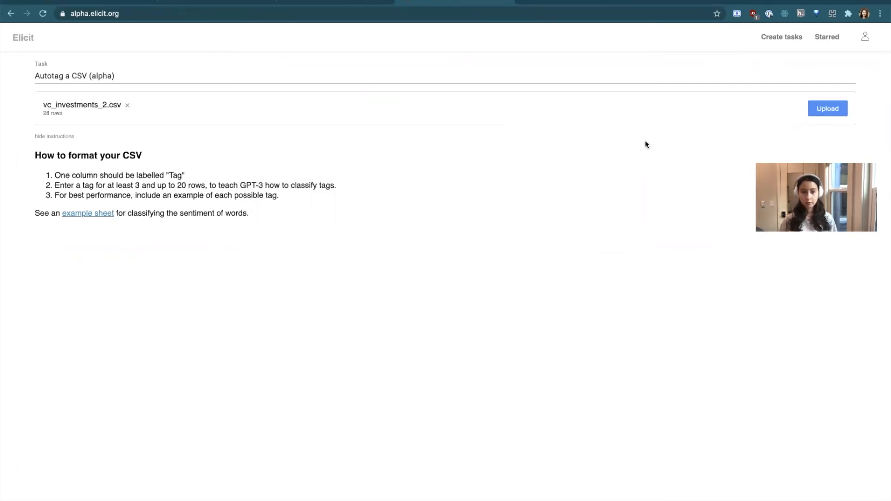
Upload vc_investments_2.csv for autotagging and keep the CSV formatting instructions hidden above the results.
click(819, 111)
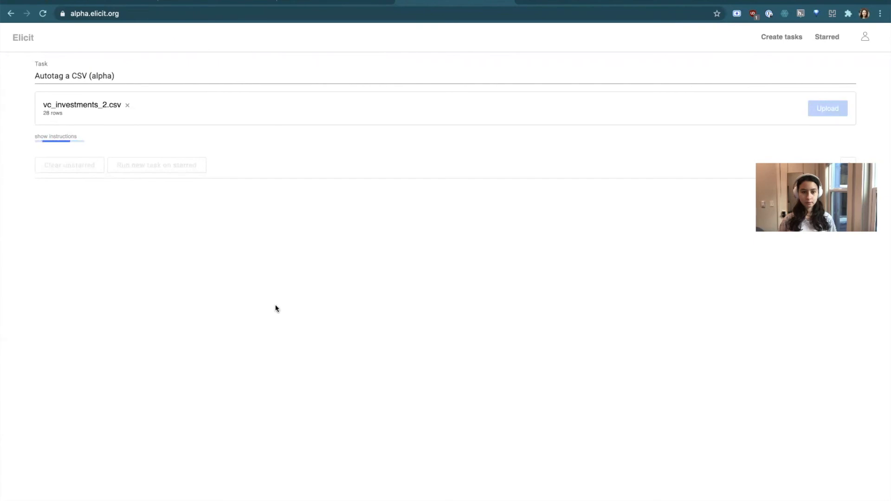
click(69, 137)
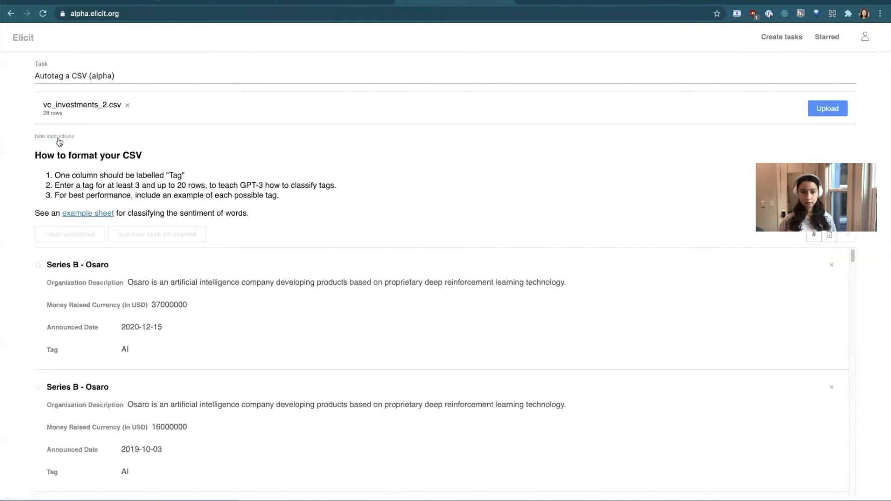
click(57, 137)
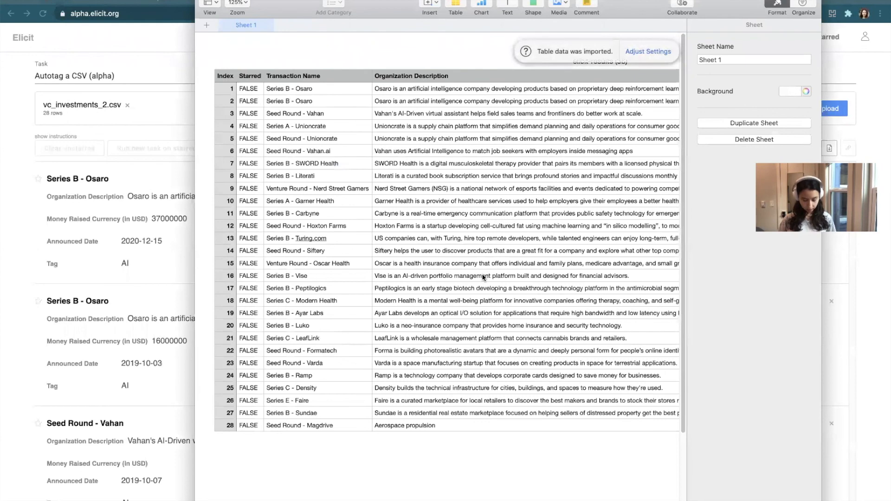
View the exported elicit-results (38) table in an enlarged Numbers window and select the Tag and Confidence cells of rows 12 to 29.
key(ctrl+alt+Return)
scroll(482, 286, right, 2)
scroll(482, 281, right, 3)
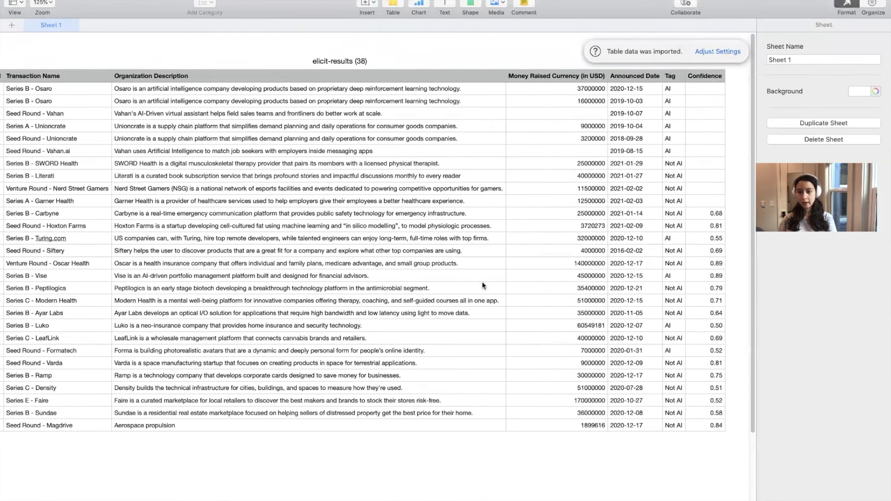
click(659, 214)
shift+click(709, 423)
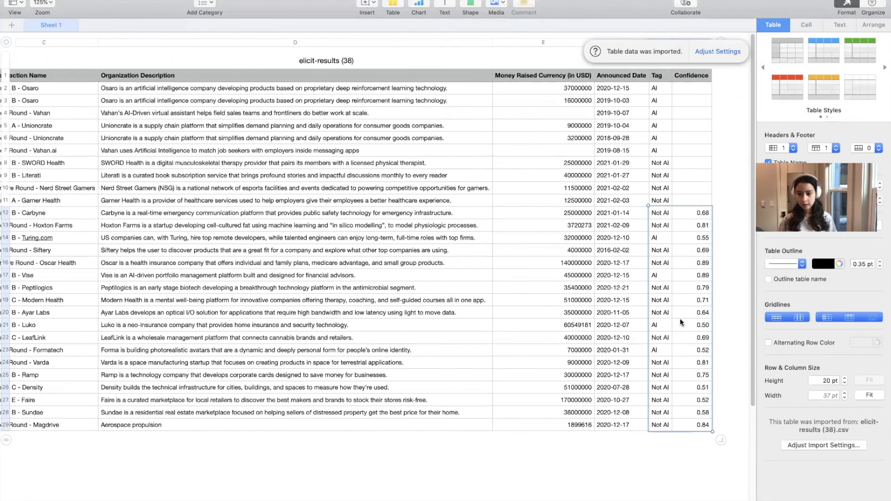
Examine the description, tag and confidence of the Seed Round - Magdrive row, and return to the Elicit results in Chrome.
click(306, 423)
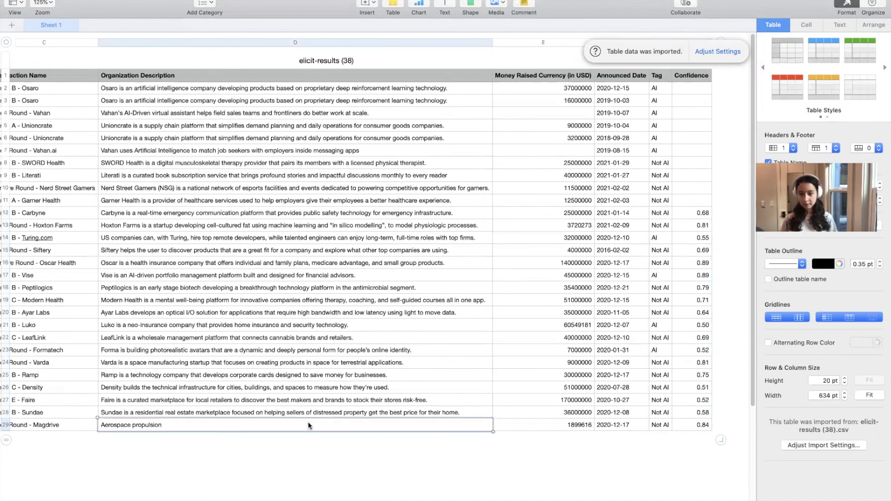
click(666, 424)
click(678, 424)
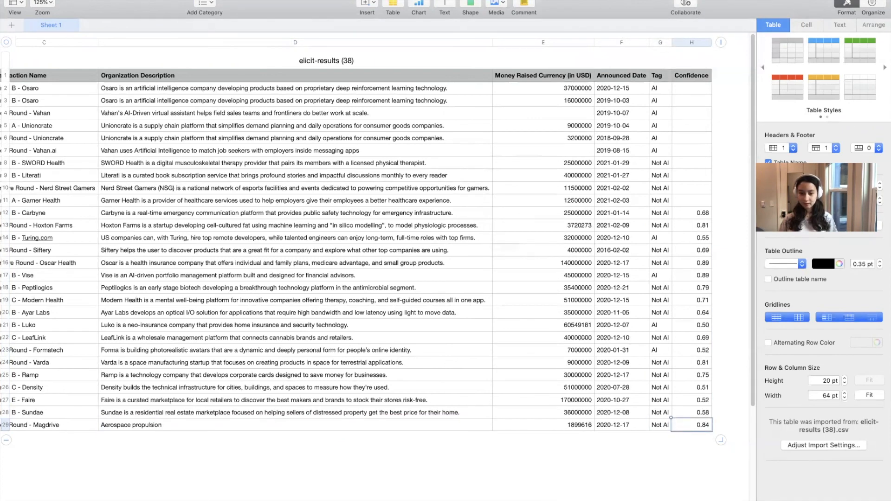
mouse_move(332, 498)
click(446, 496)
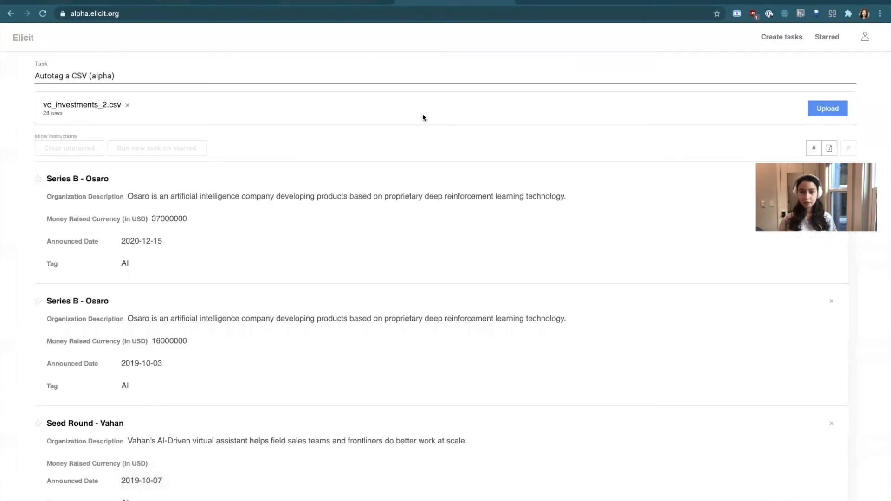